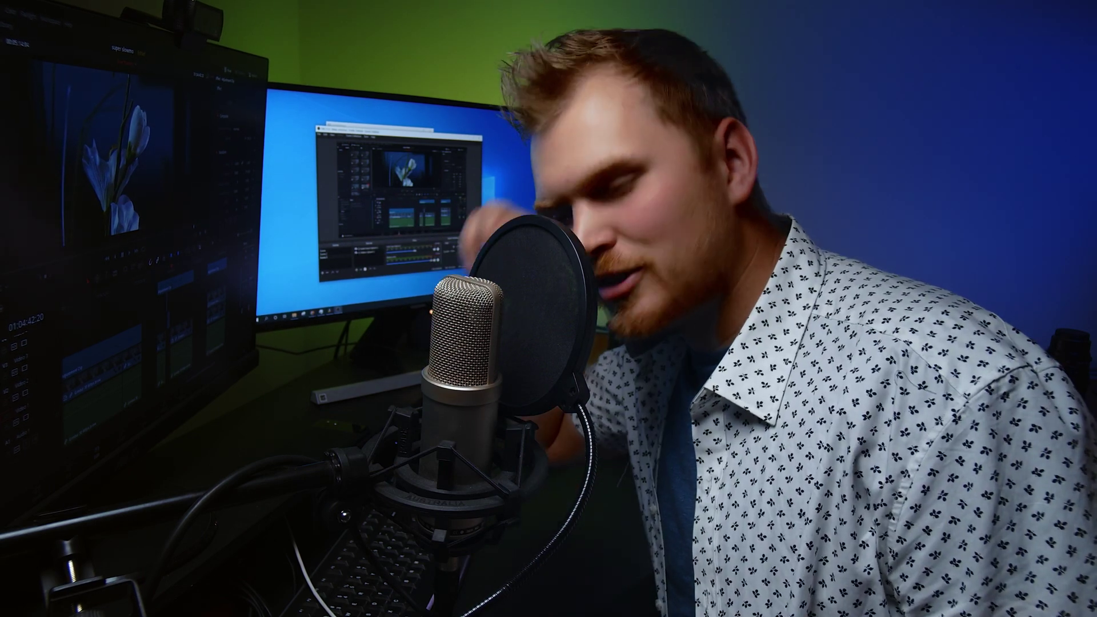
Open the Inspector and park the playhead on the unretimed Gimbal flower clip on Video 2
{"action": "scroll", "coordinate": [548, 308], "scroll_direction": "down", "scroll_amount": 2}
{"action": "scroll", "coordinate": [822, 544], "scroll_direction": "down", "scroll_amount": 2}
{"action": "left_click", "coordinate": [825, 534]}
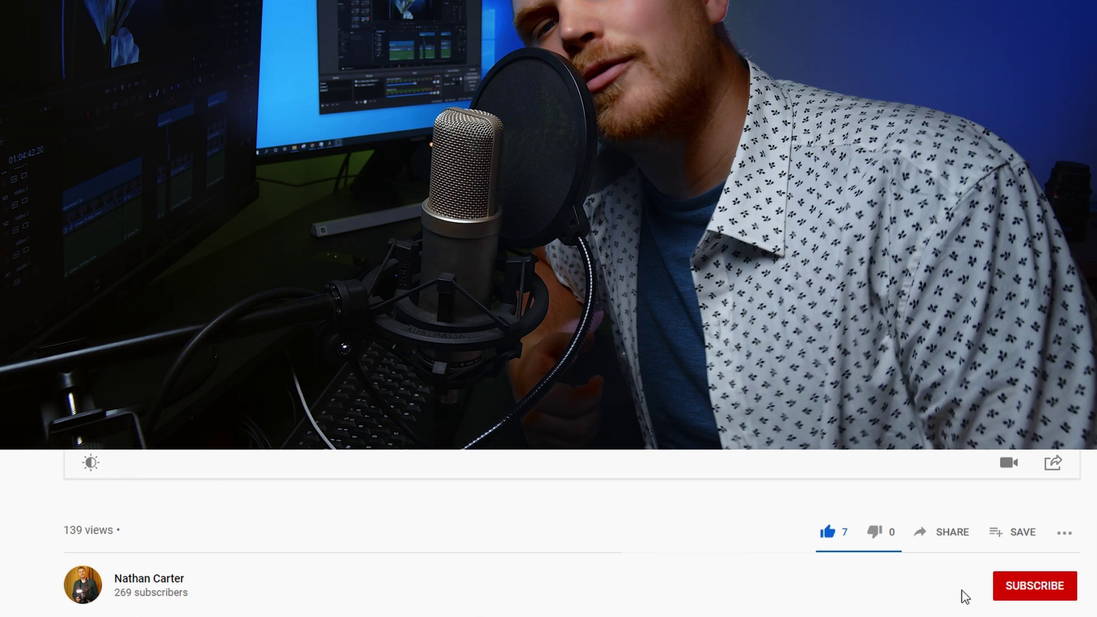
{"action": "left_click", "coordinate": [1040, 591]}
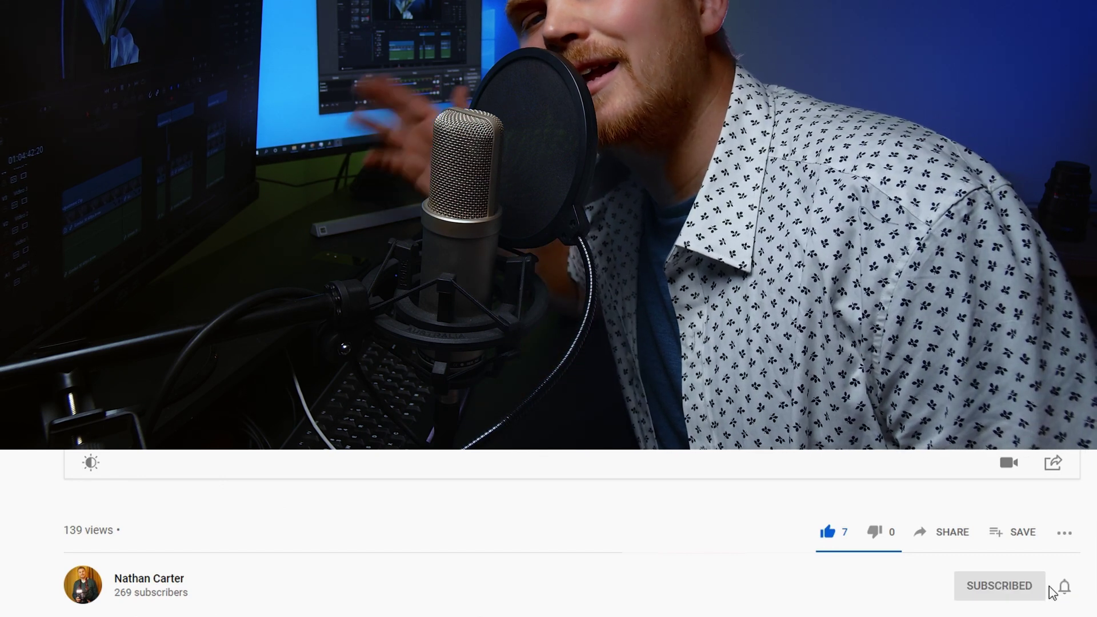
{"action": "scroll", "coordinate": [1057, 587], "scroll_direction": "up", "scroll_amount": 2}
{"action": "scroll", "coordinate": [1057, 587], "scroll_direction": "up", "scroll_amount": 1}
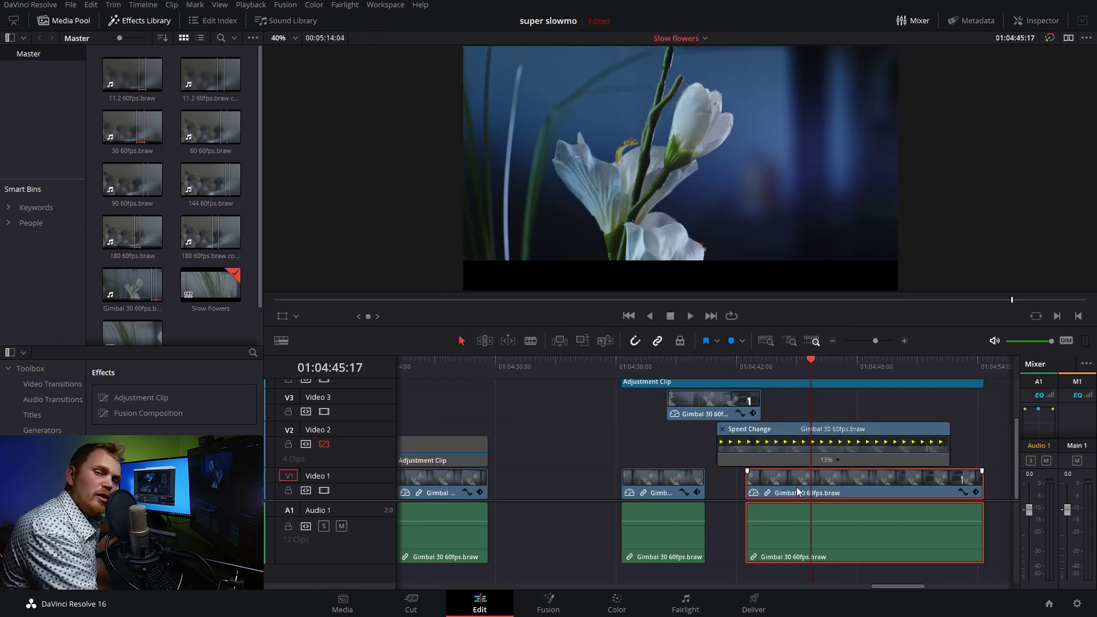
{"action": "left_click", "coordinate": [982, 20]}
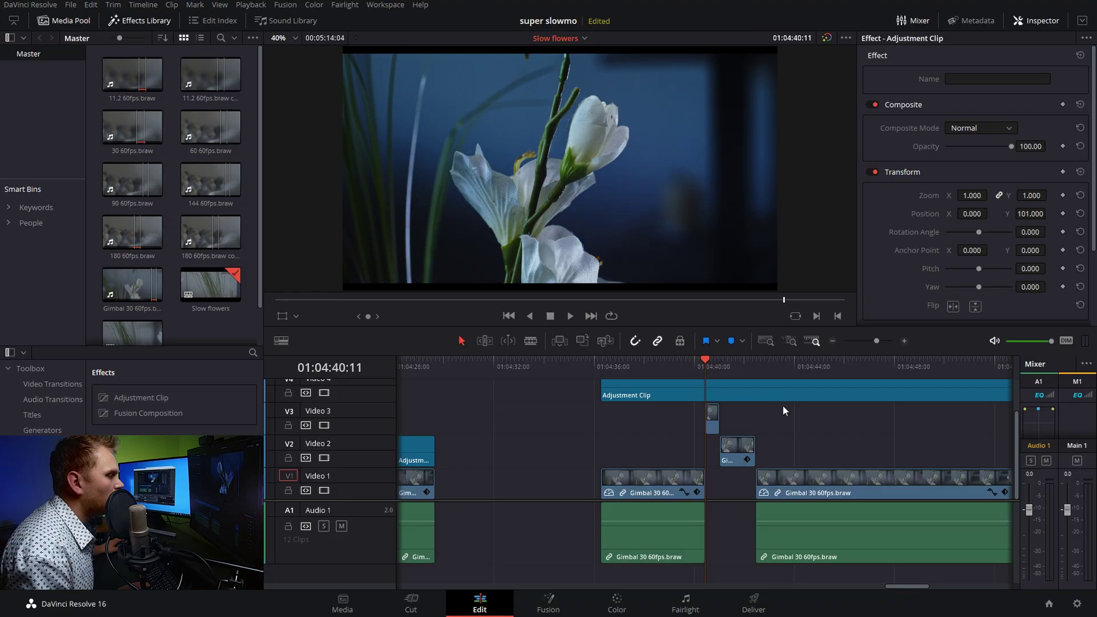
{"action": "left_click", "coordinate": [735, 367]}
{"action": "scroll", "coordinate": [668, 509], "scroll_direction": "up", "scroll_amount": 5}
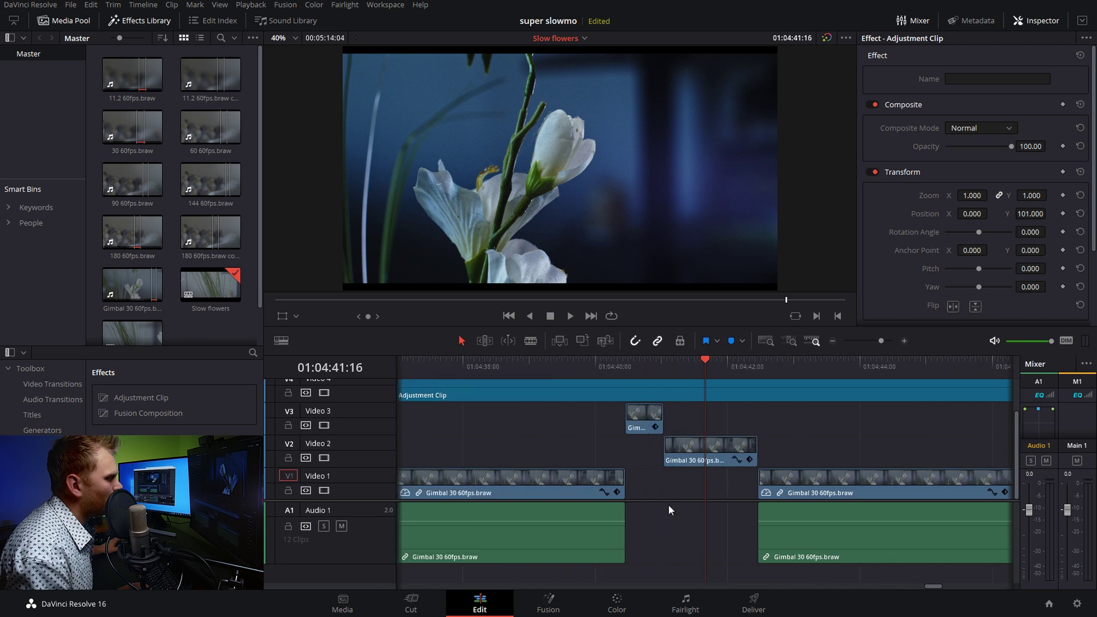
Turn on retime controls for the V2 flower clip and slow it to 43% speed
{"action": "right_click", "coordinate": [711, 444]}
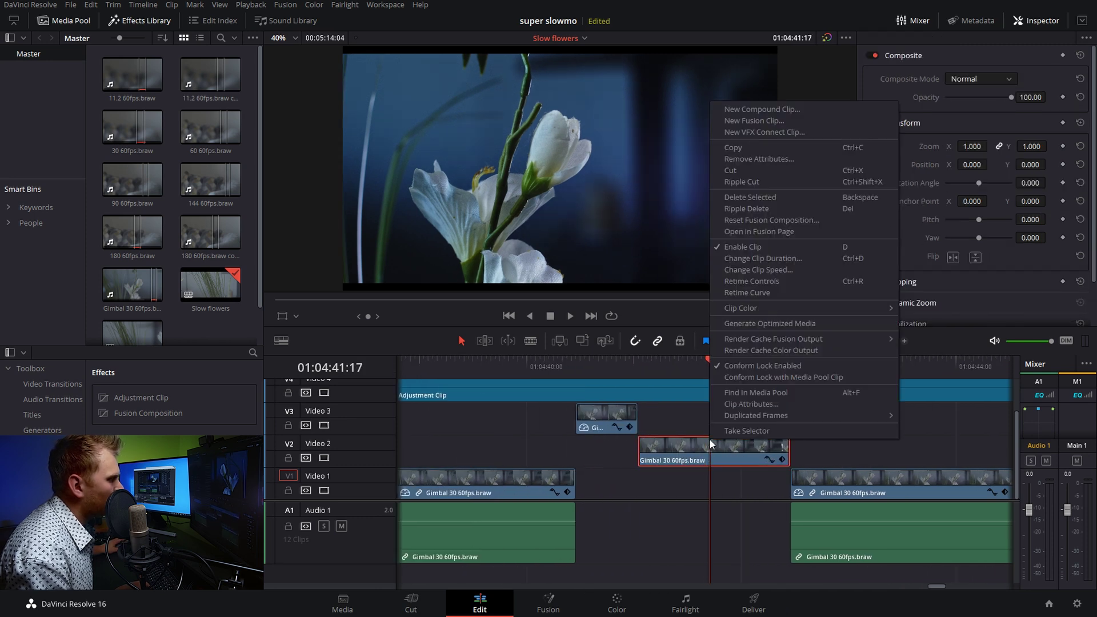
{"action": "left_click", "coordinate": [766, 269]}
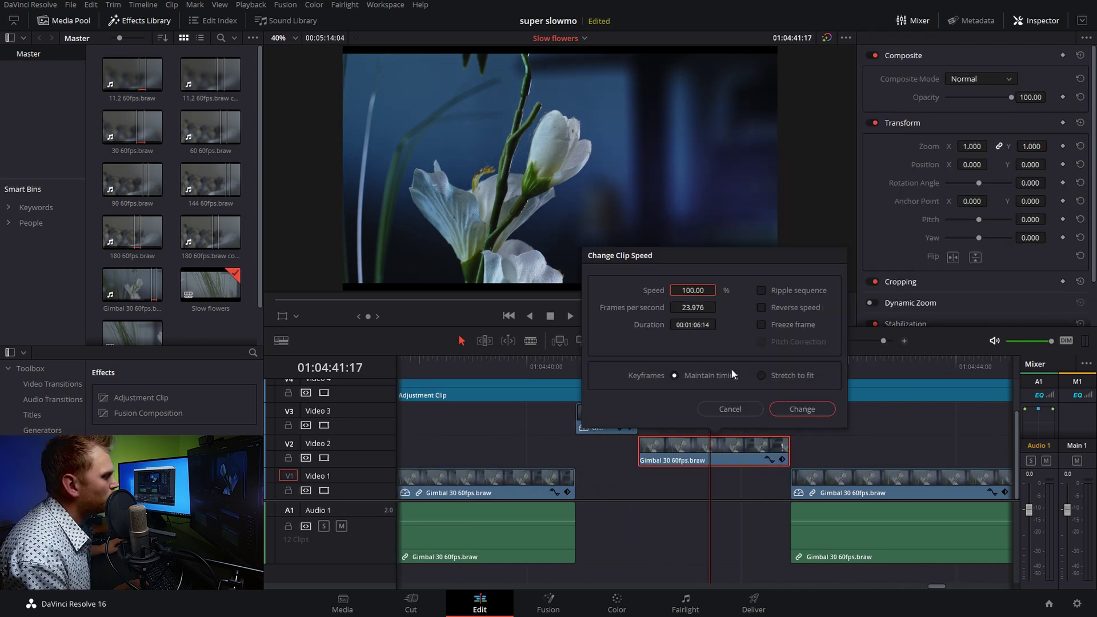
{"action": "left_click", "coordinate": [740, 409]}
{"action": "key", "text": "ctrl+r"}
{"action": "left_click_drag", "start_coordinate": [786, 438], "coordinate": [991, 439]}
Zoom the timeline out and keep dragging the retime edge to reach about 12% speed
{"action": "key", "text": "ctrl+minus"}
{"action": "key", "text": "ctrl+minus"}
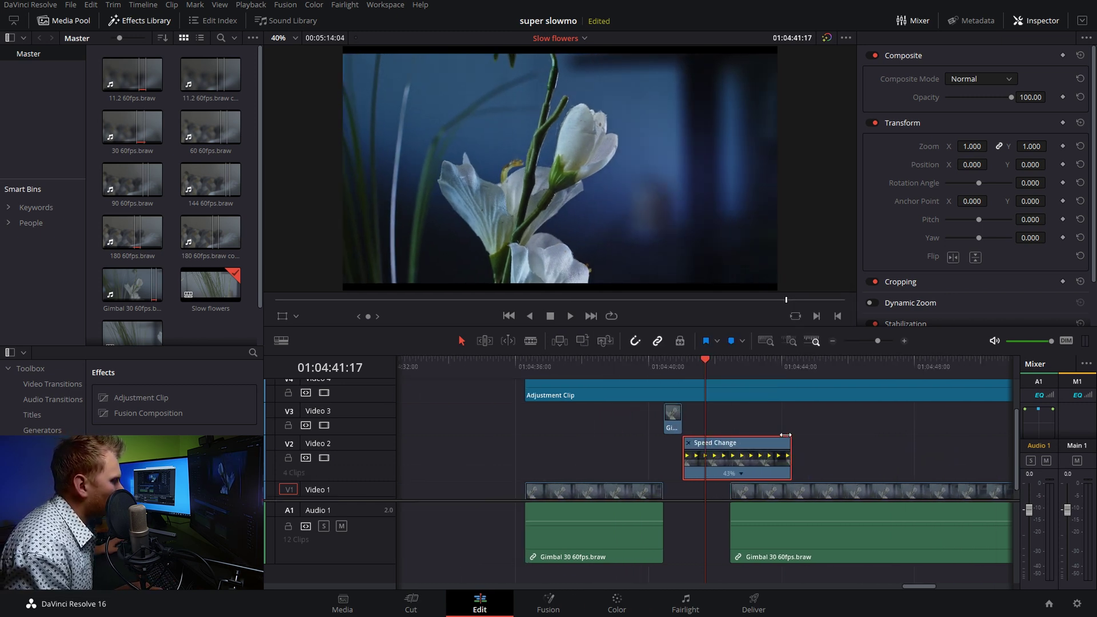
{"action": "left_click_drag", "start_coordinate": [792, 442], "coordinate": [991, 440]}
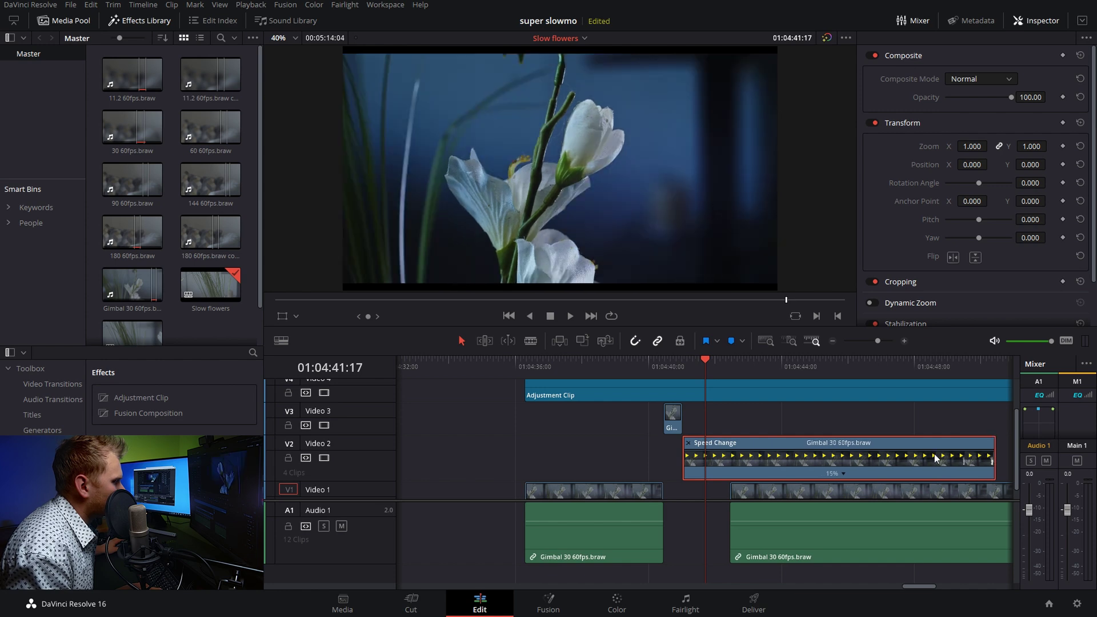
{"action": "key", "text": "ctrl+minus"}
{"action": "key", "text": "ctrl+minus"}
{"action": "left_click_drag", "start_coordinate": [771, 438], "coordinate": [797, 439]}
Set the flower clip's speed to exactly 12.50% via Change Clip Speed, then play the slowed section
{"action": "right_click", "coordinate": [766, 446]}
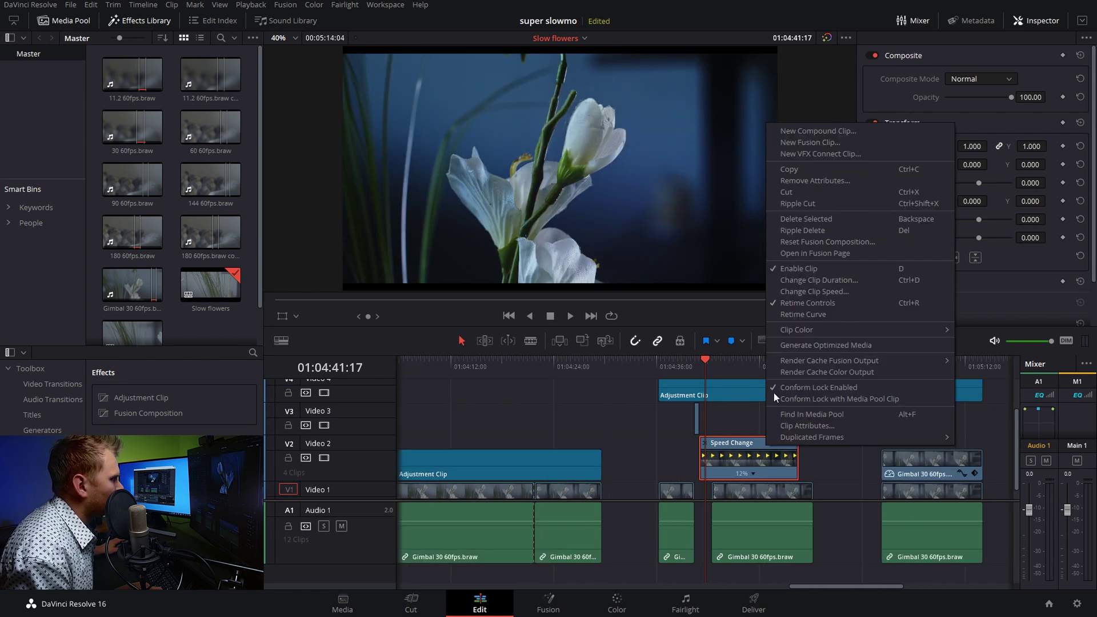
{"action": "left_click", "coordinate": [815, 292]}
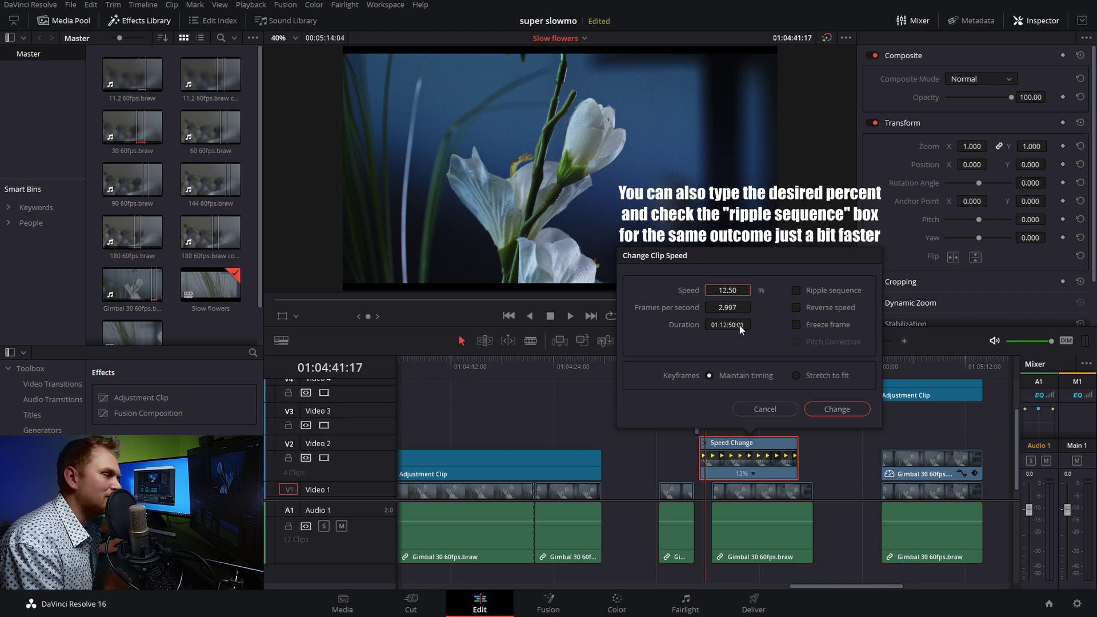
{"action": "left_click", "coordinate": [825, 409]}
{"action": "key", "text": "space"}
{"action": "key", "text": "space"}
{"action": "key", "text": "Right"}
{"action": "key", "text": "Right"}
{"action": "key", "text": "Right"}
{"action": "key", "text": "Right"}
{"action": "key", "text": "Right"}
{"action": "key", "text": "Right"}
{"action": "key", "text": "Right"}
{"action": "key", "text": "Right"}
{"action": "key", "text": "Right"}
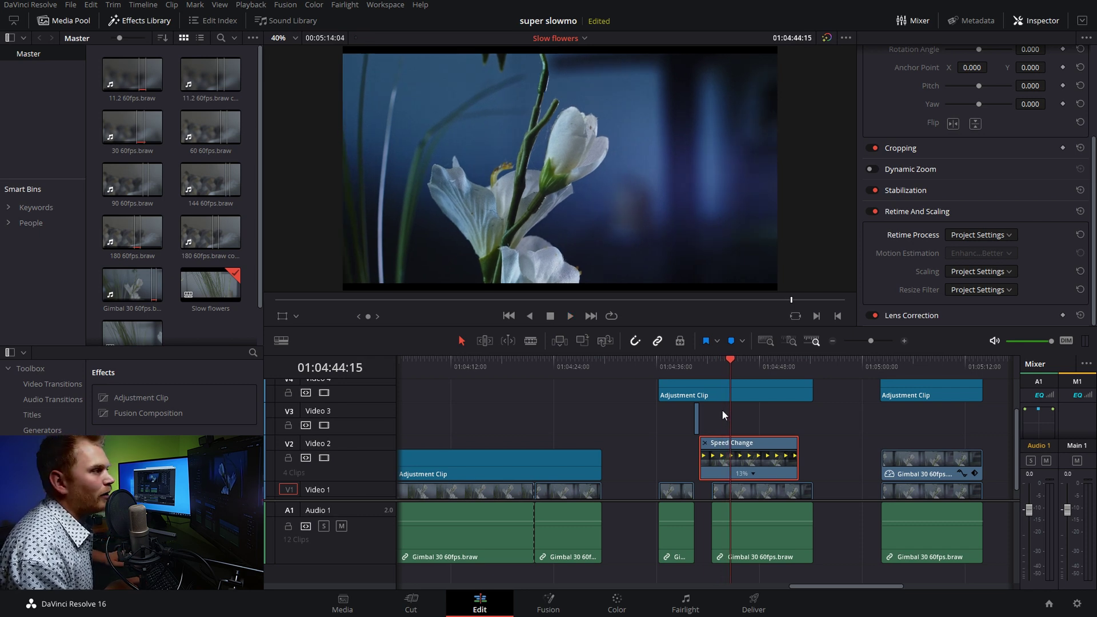
Switch Retime Process to Optical Flow with Enhanced Better motion estimation, then replay the slowed section
{"action": "key", "text": "Right"}
{"action": "key", "text": "space"}
{"action": "key", "text": "space"}
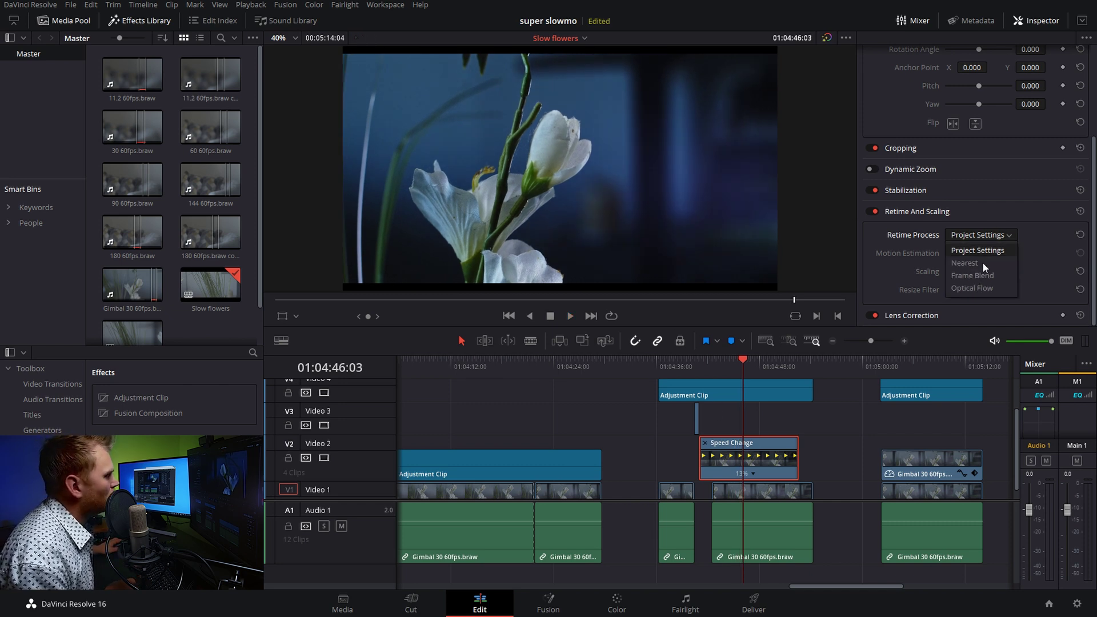
{"action": "left_click", "coordinate": [973, 288]}
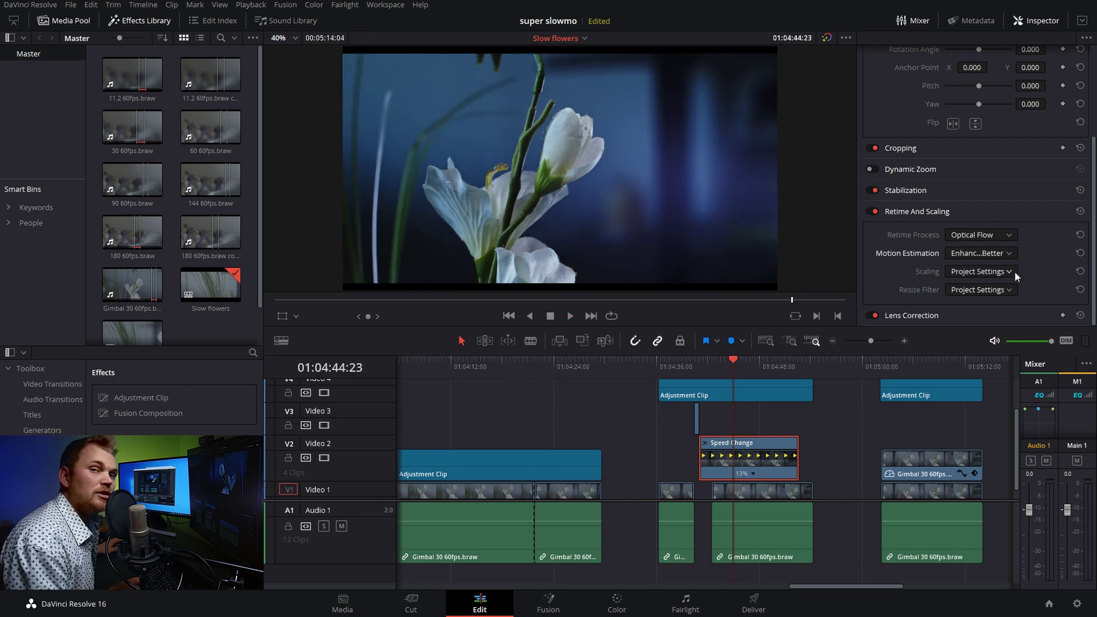
{"action": "left_click", "coordinate": [1002, 250]}
{"action": "left_click", "coordinate": [1023, 272]}
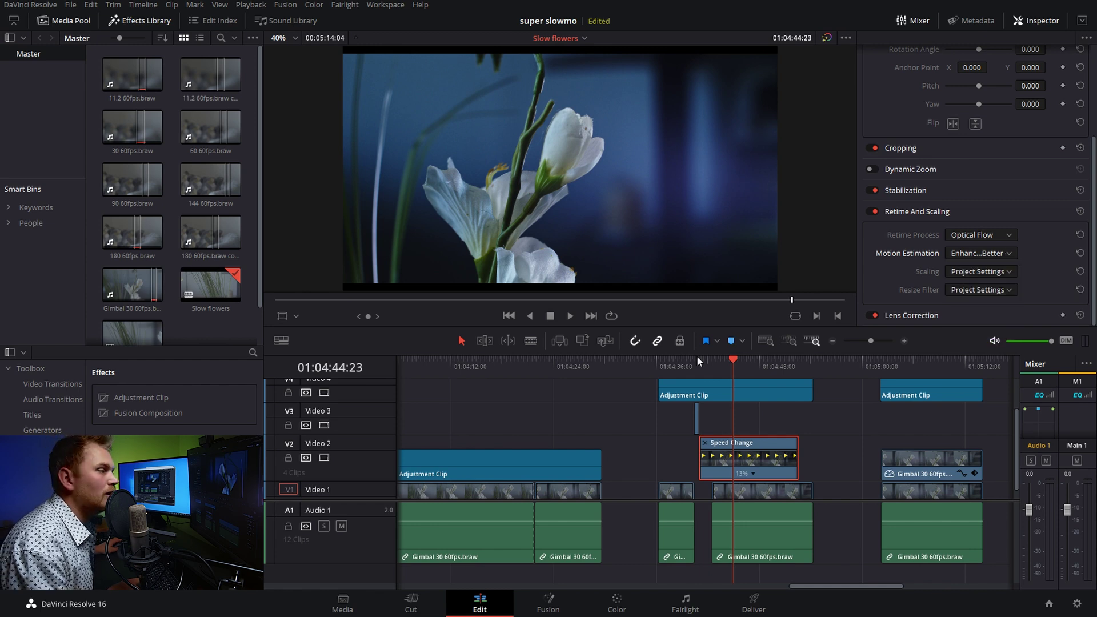
{"action": "left_click", "coordinate": [728, 368]}
{"action": "key", "text": "space"}
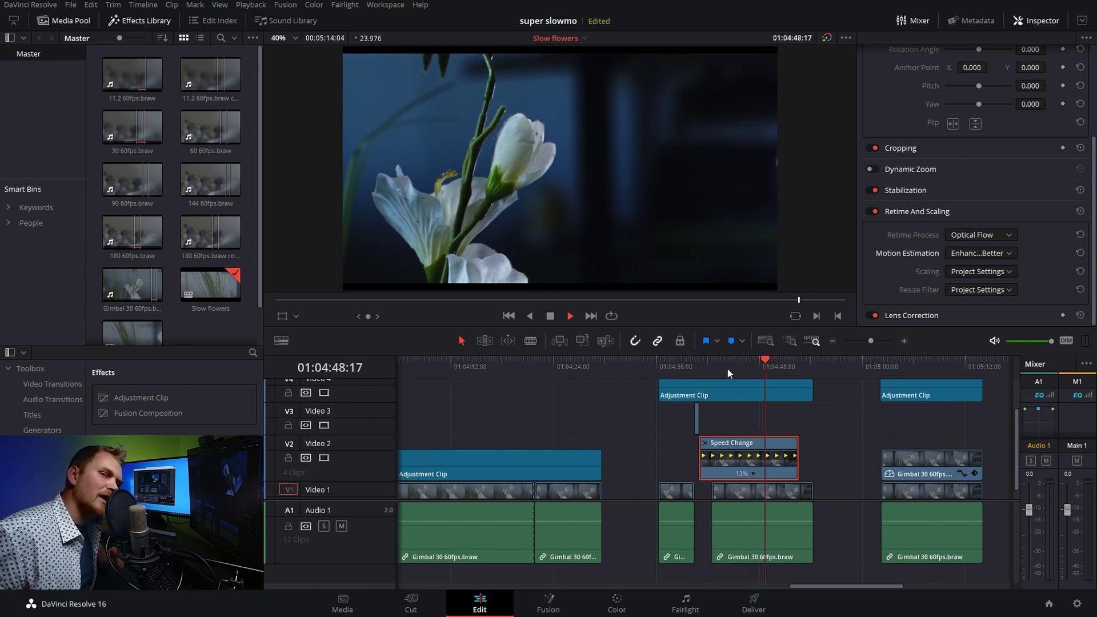
Stop playback of the slowed flower section
{"action": "key", "text": "space"}
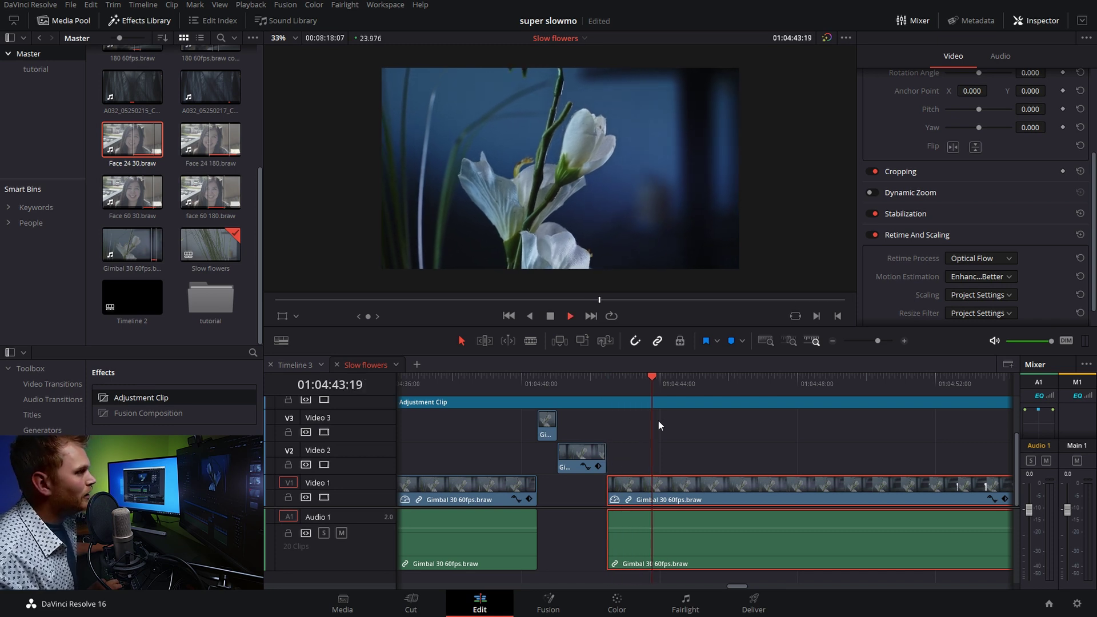
Keep Enhanced Better motion estimation, slip the V1 flower clip to a later section, and play it
{"action": "key", "text": "space"}
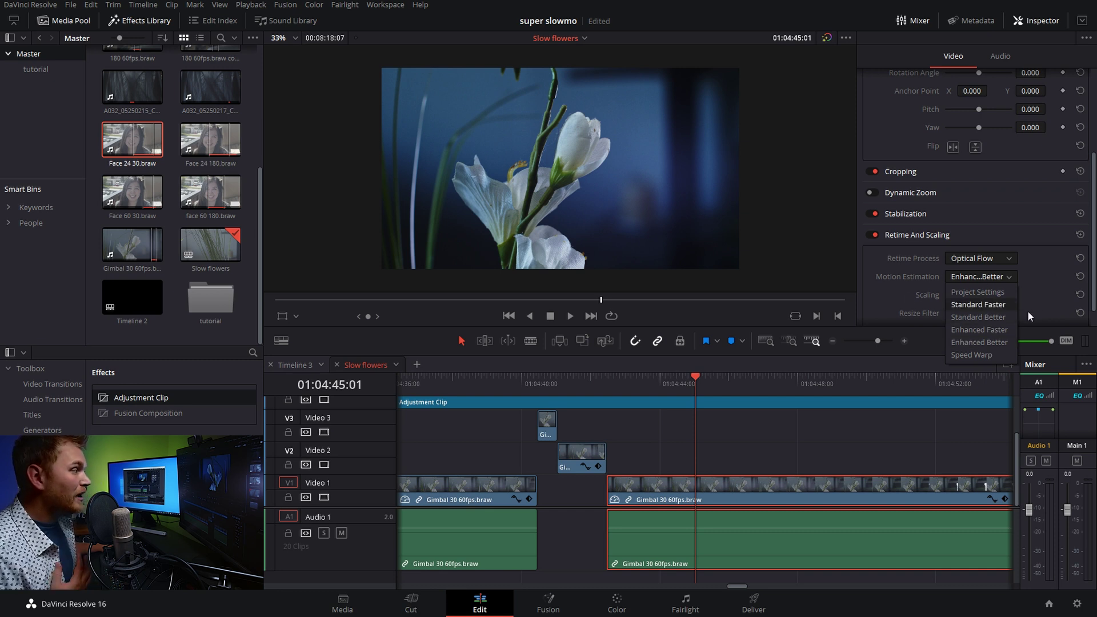
{"action": "left_click", "coordinate": [991, 342]}
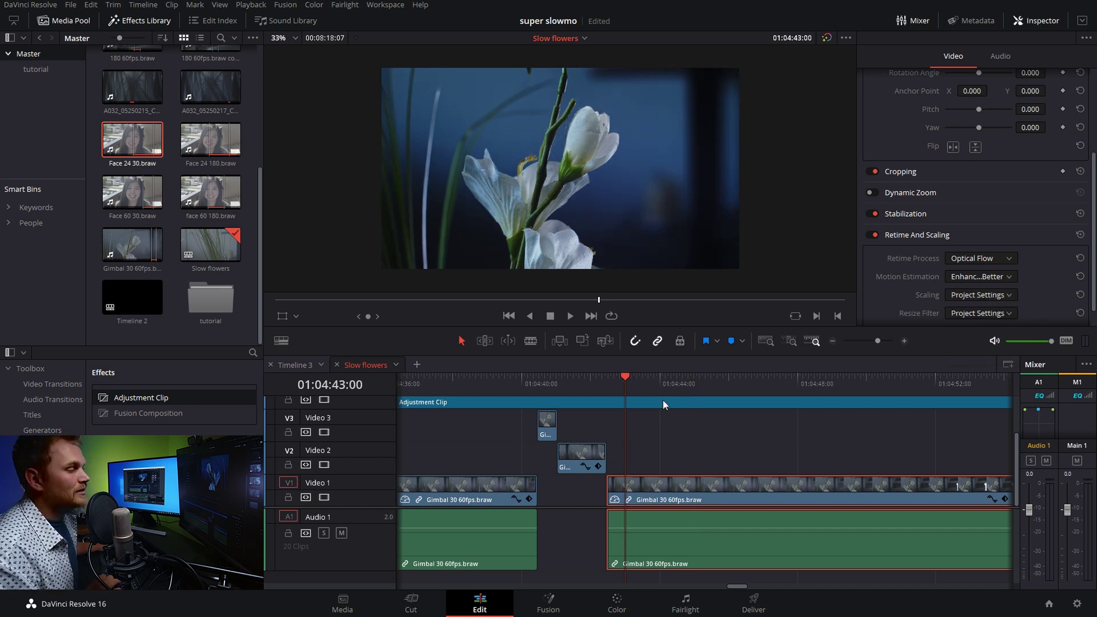
{"action": "key", "text": "space"}
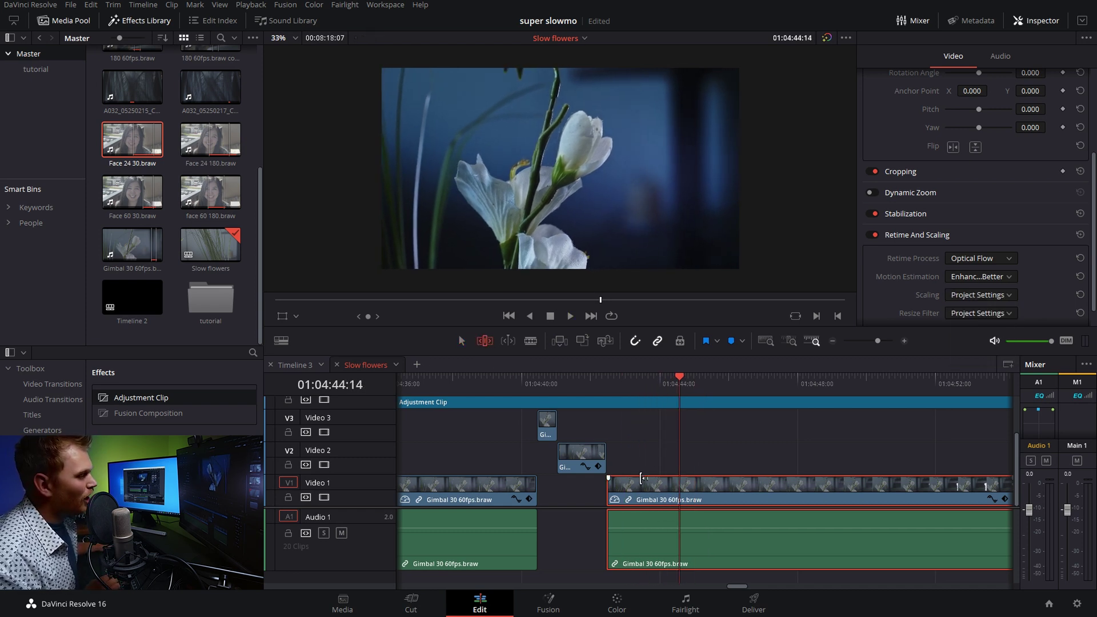
{"action": "left_click_drag", "start_coordinate": [644, 487], "coordinate": [787, 479]}
{"action": "key", "text": "space"}
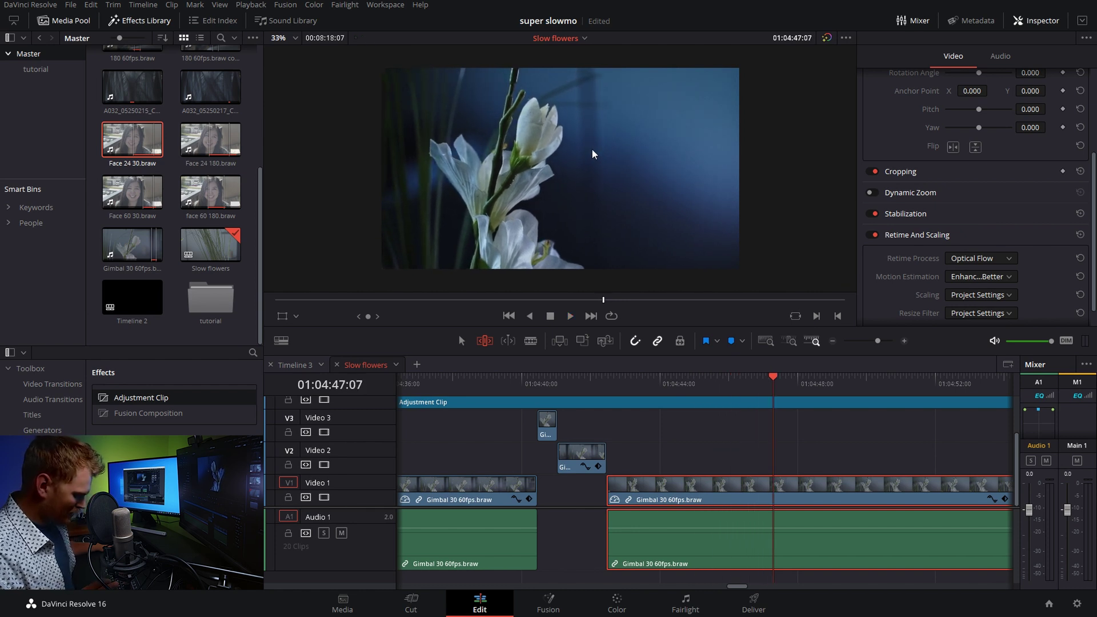
Play the Optical Flow flower clip in the full-screen Cinema Viewer, pausing and resuming
{"action": "key", "text": "ctrl+f"}
{"action": "key", "text": "space"}
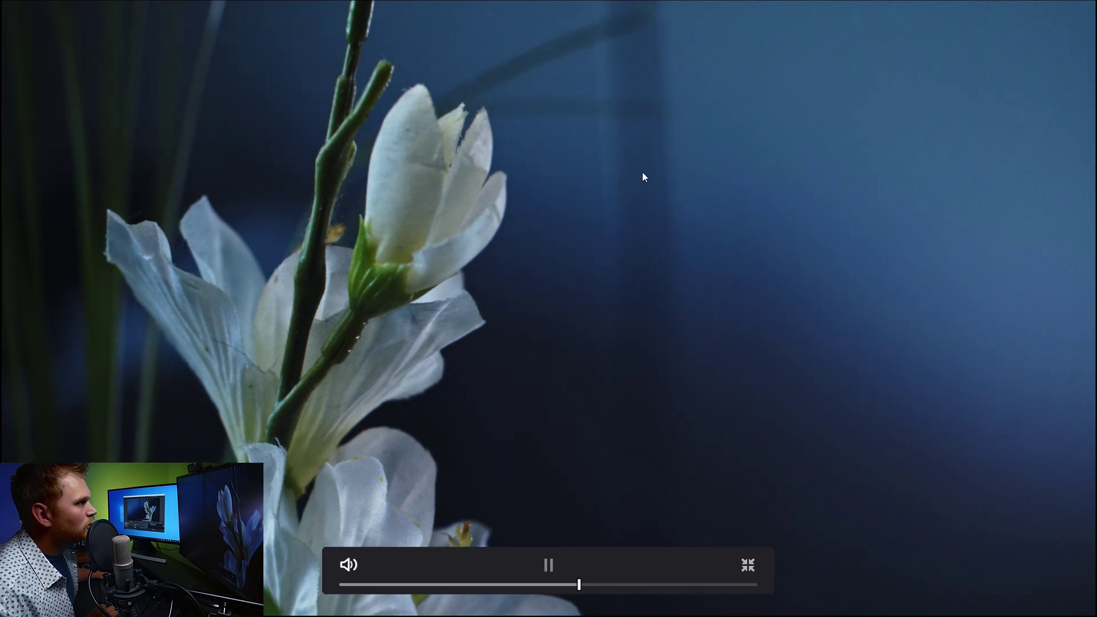
{"action": "key", "text": "space"}
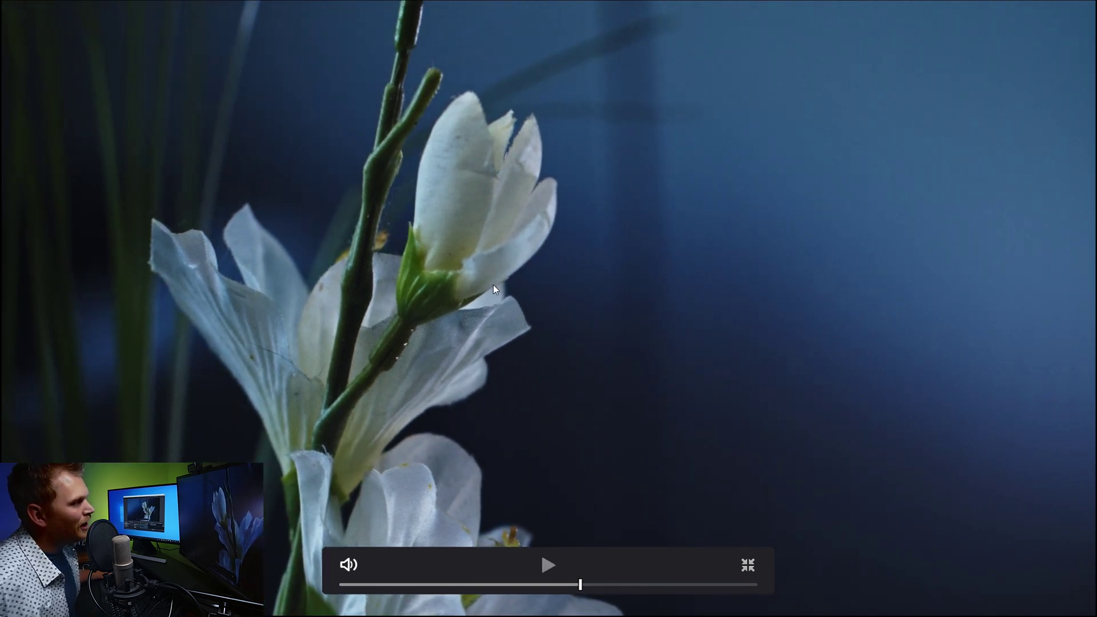
{"action": "key", "text": "space"}
{"action": "key", "text": "space"}
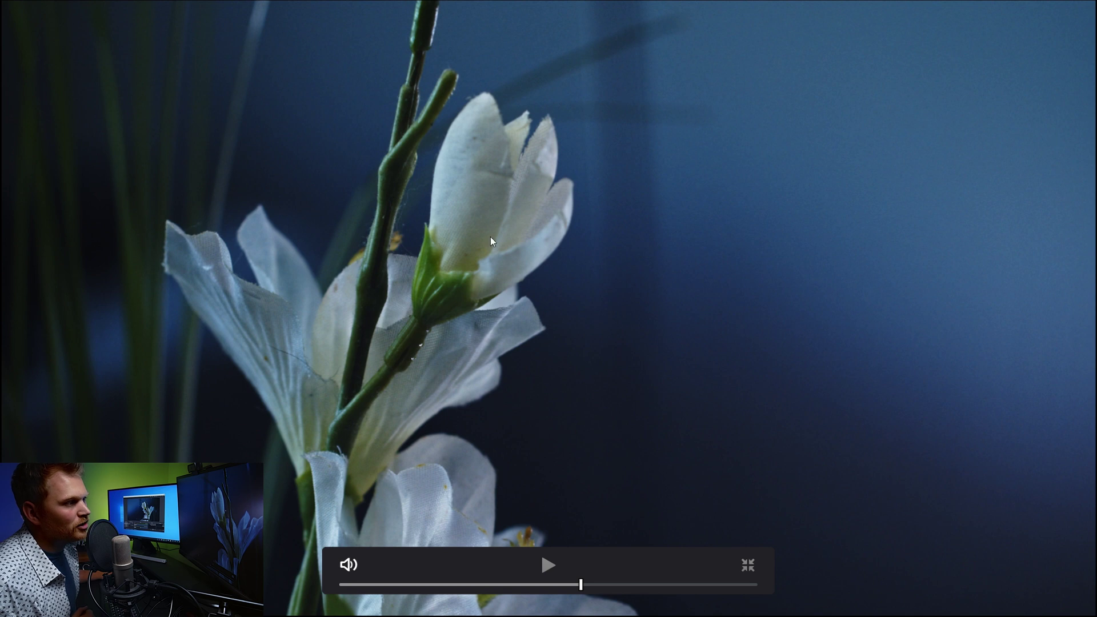
{"action": "key", "text": "space"}
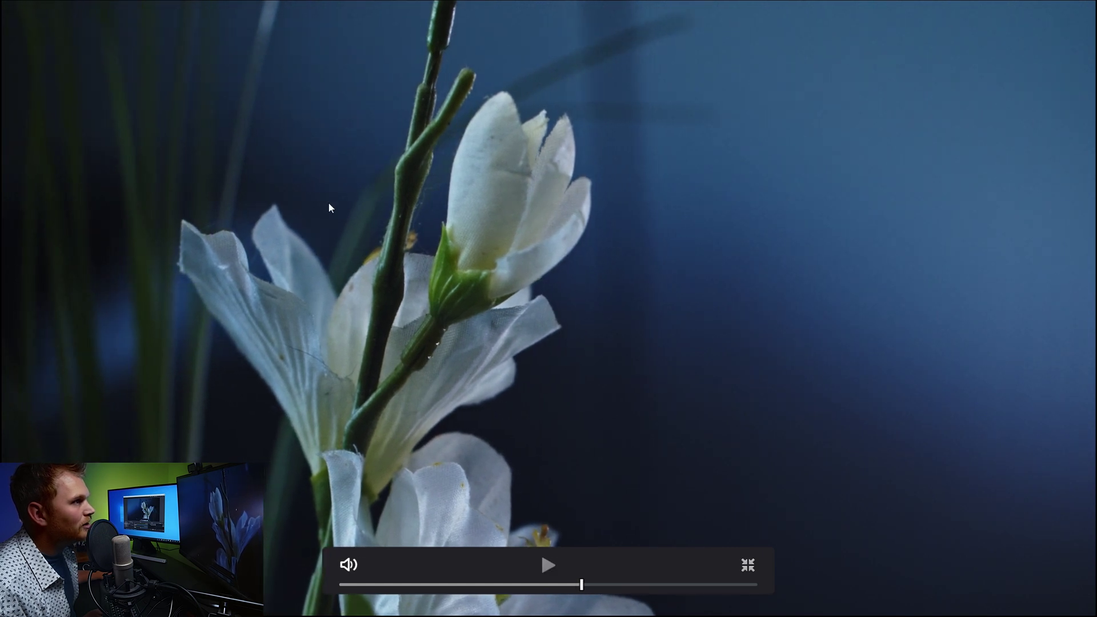
Play an earlier flower clip full screen in the Cinema Viewer
{"action": "left_click", "coordinate": [748, 565]}
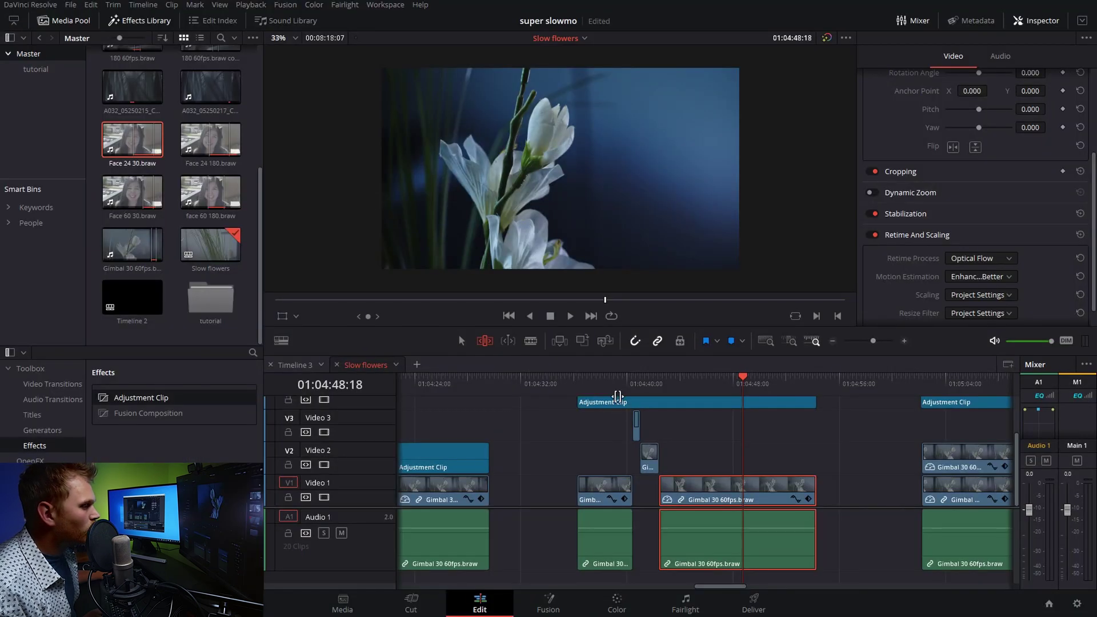
{"action": "left_click", "coordinate": [641, 387]}
{"action": "key", "text": "space"}
{"action": "key", "text": "ctrl+f"}
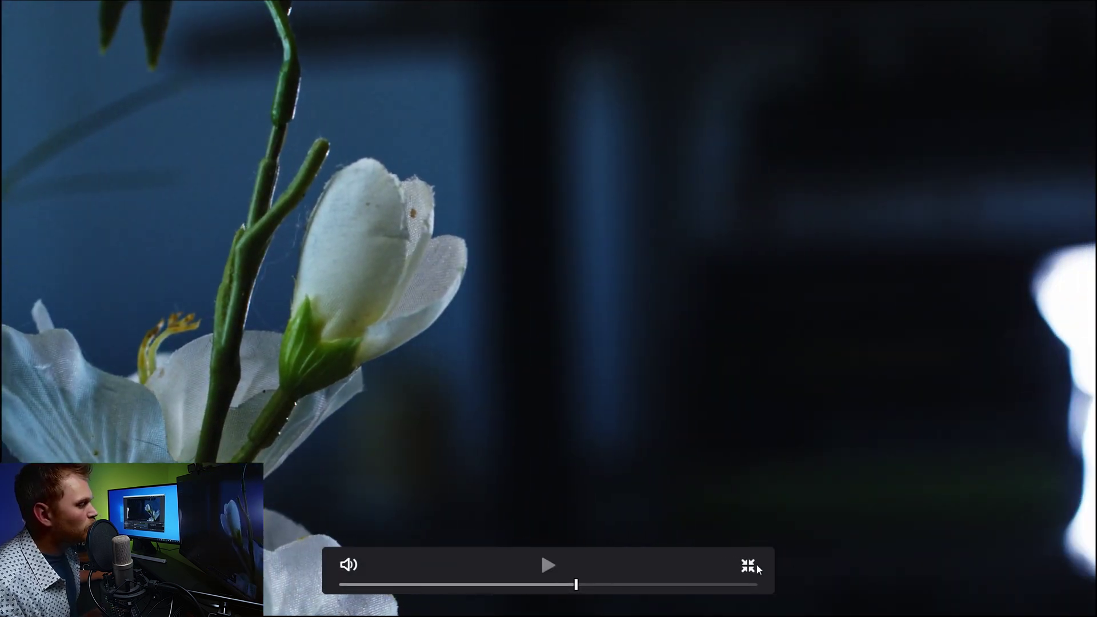
Leave full screen and move the Adjustment Clip down beside the playhead
{"action": "left_click", "coordinate": [755, 565]}
{"action": "scroll", "coordinate": [733, 452], "scroll_direction": "down", "scroll_amount": 3}
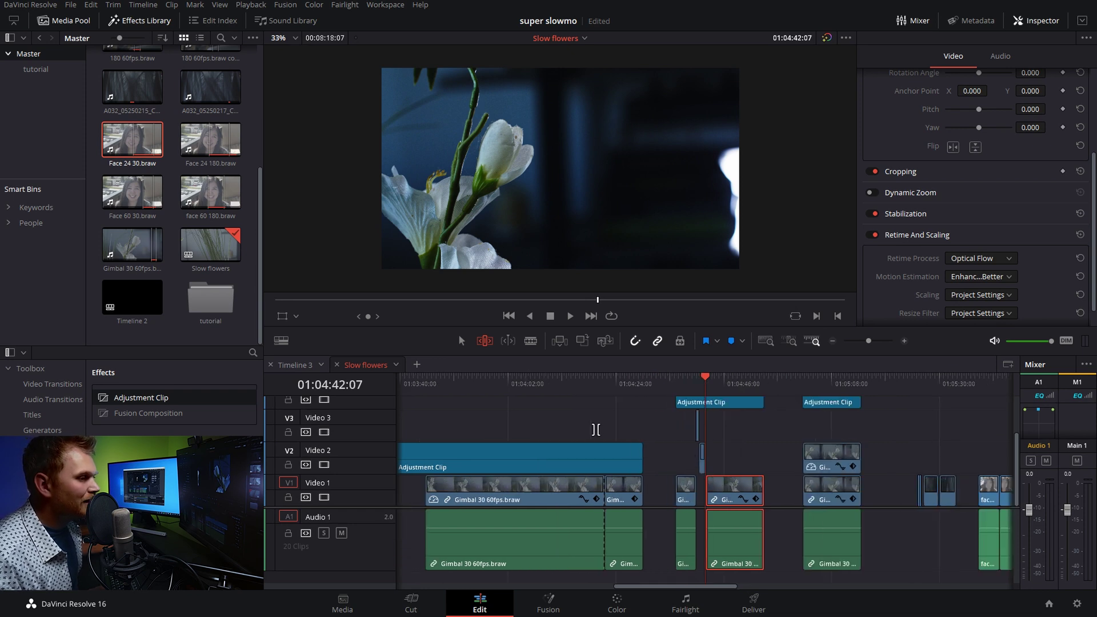
{"action": "left_click_drag", "start_coordinate": [767, 444], "coordinate": [726, 454]}
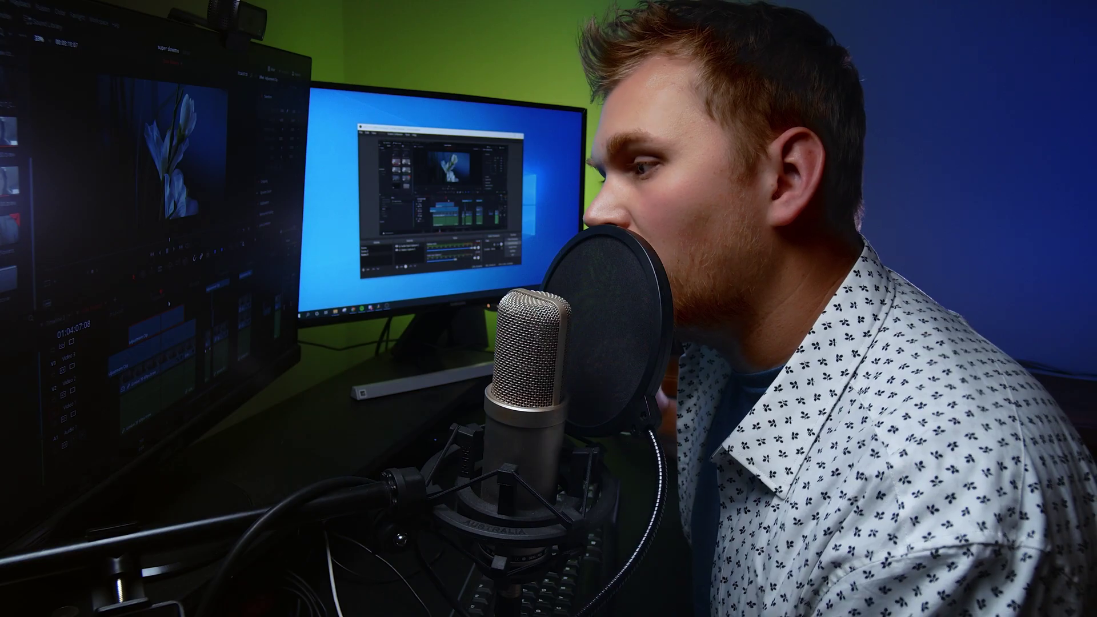